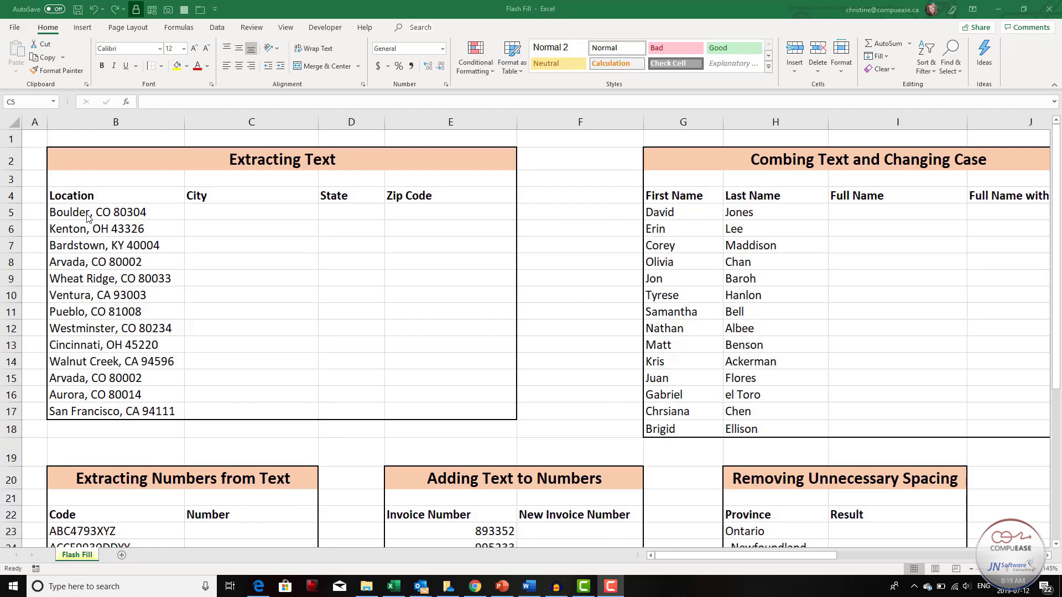
Enter Boulder as the first City value in C5 and Flash Fill the rest of the City column
left_click(212, 216)
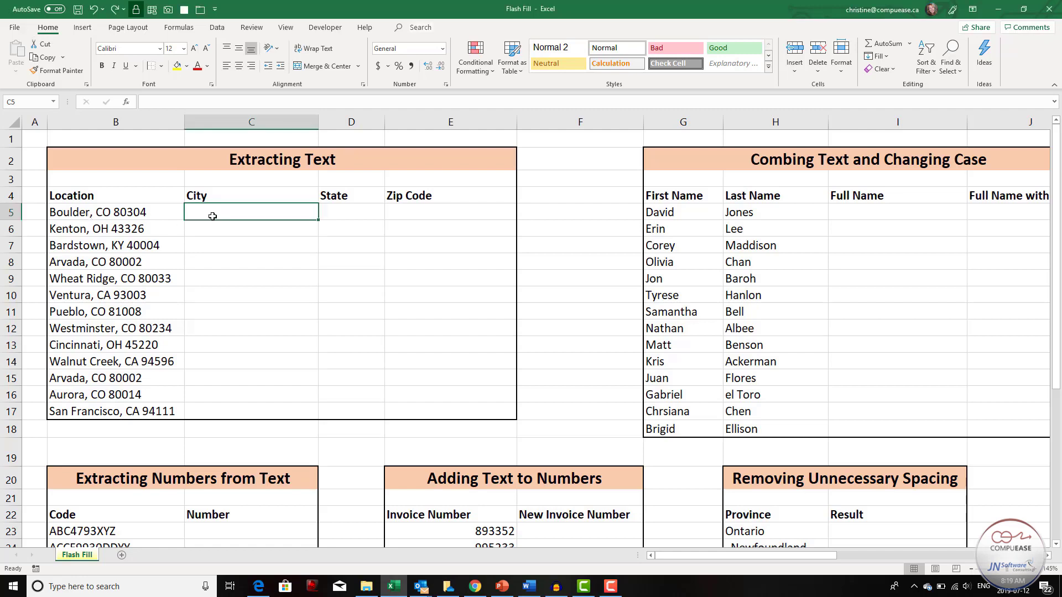
type("Boulder")
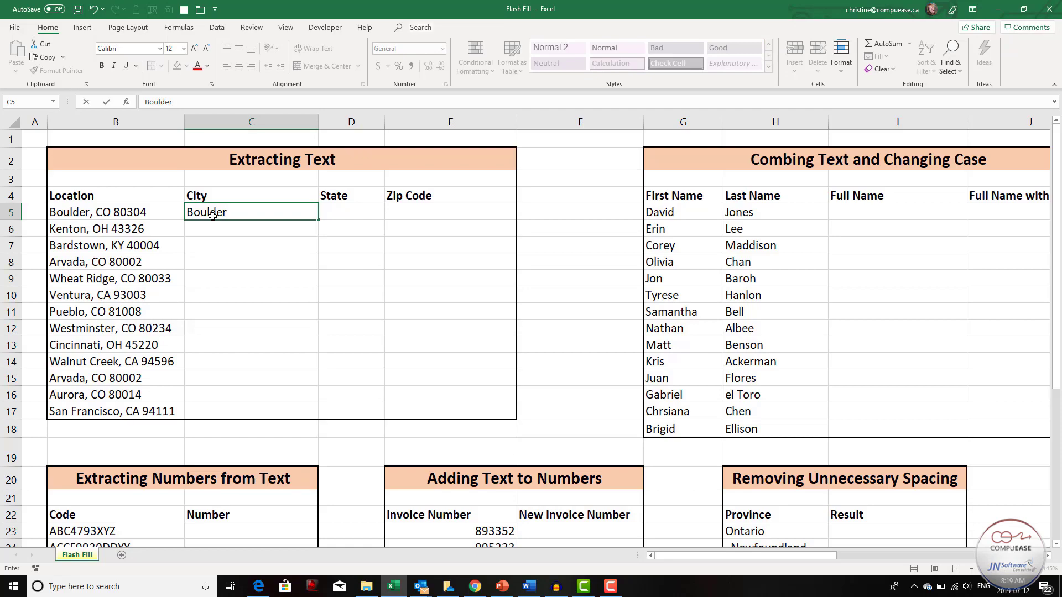
key("Return")
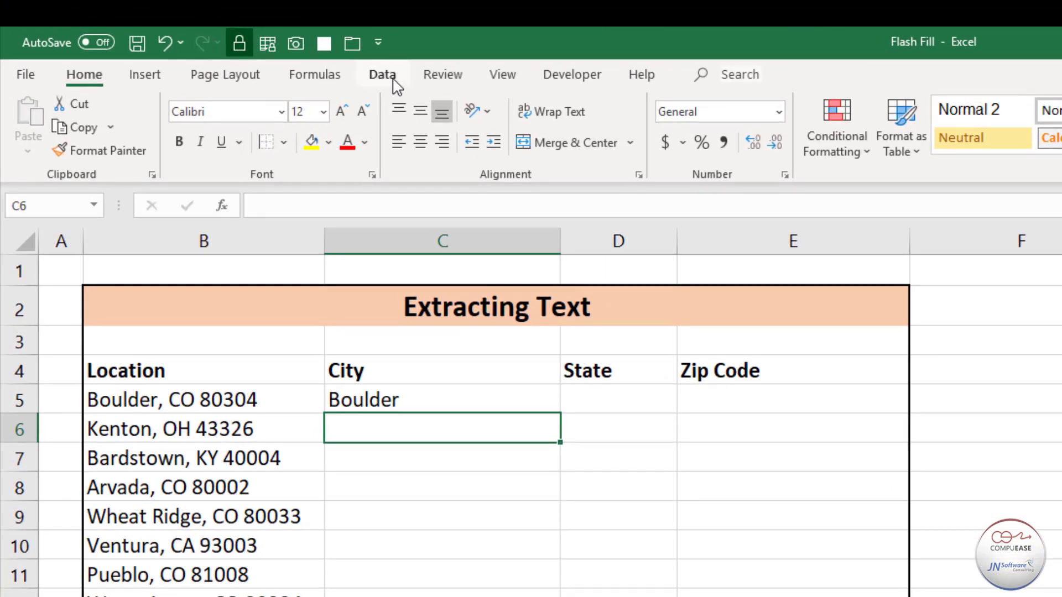
left_click(391, 78)
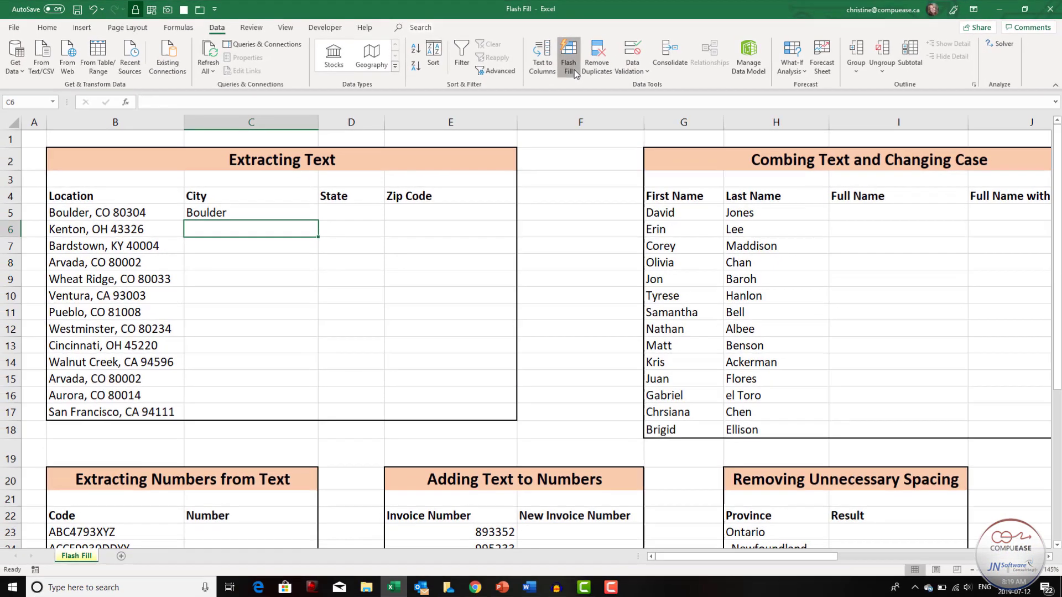
left_click(574, 69)
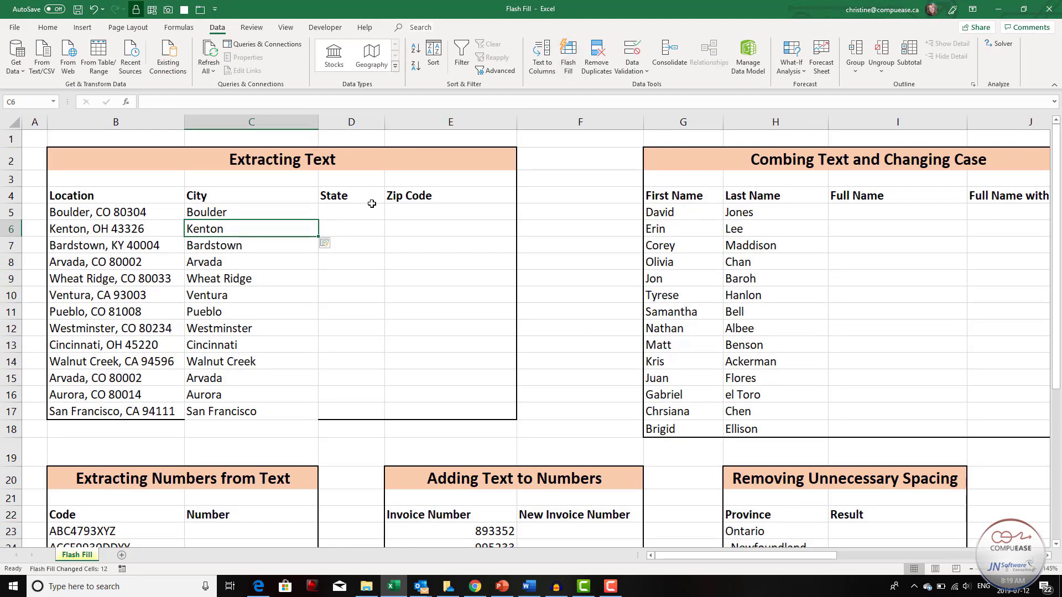
Enter CO as the first State value in D5 and Flash Fill the rest of the State column
left_click(336, 208)
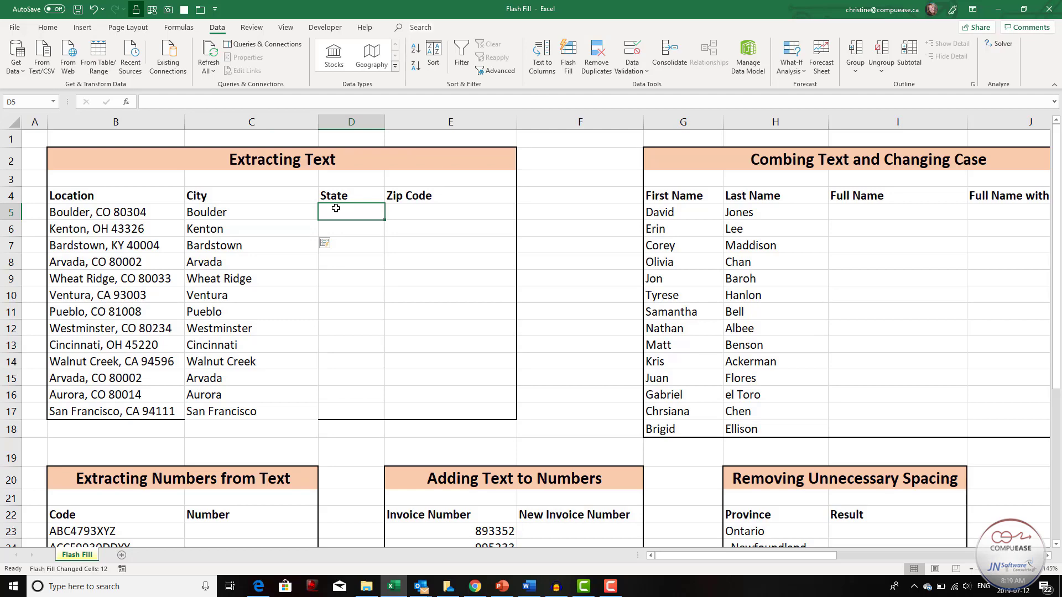
type("CO")
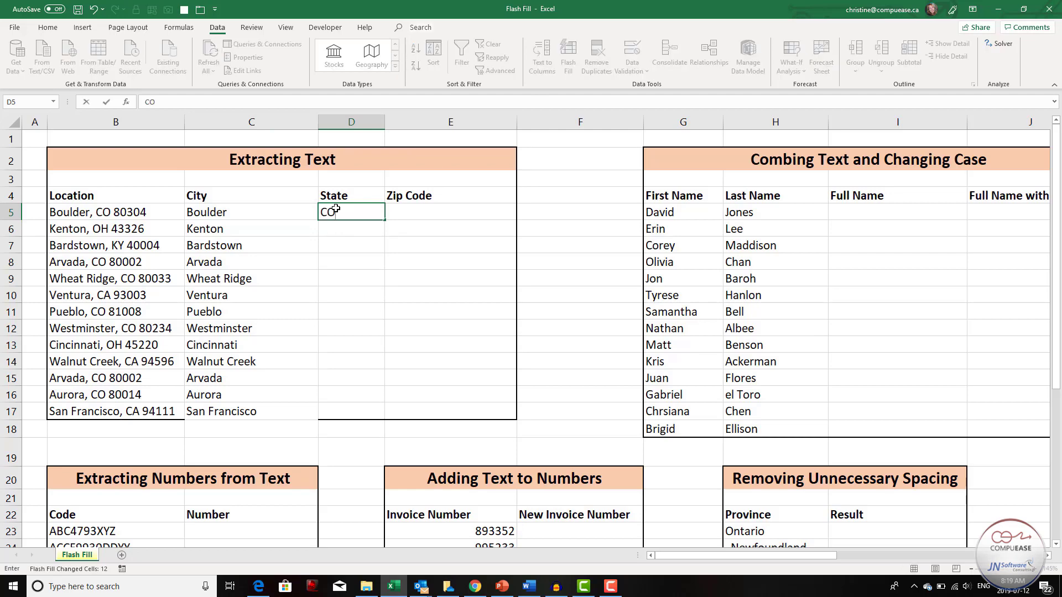
key("Return")
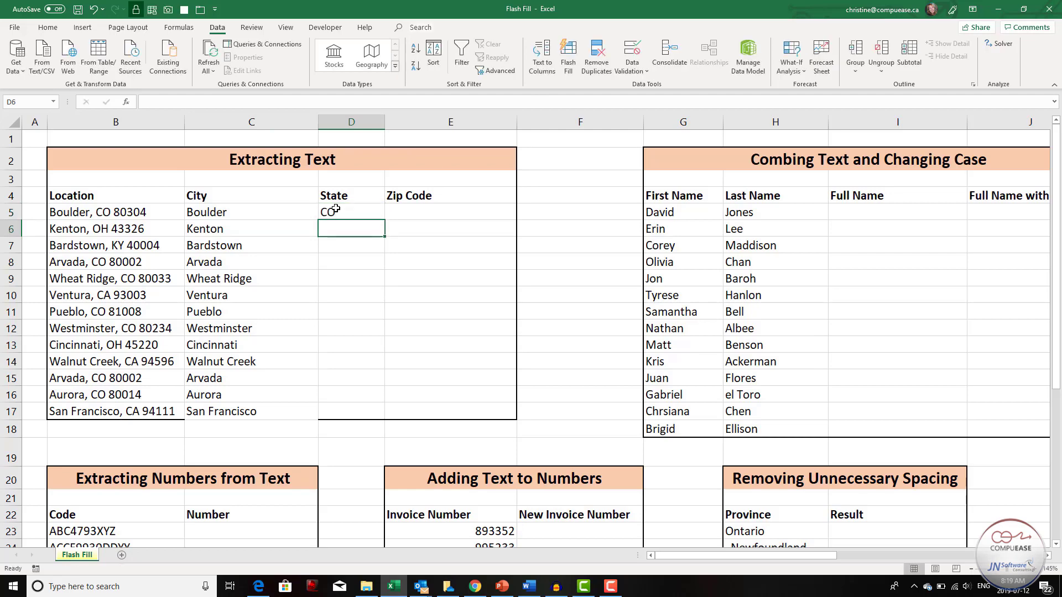
left_click(573, 61)
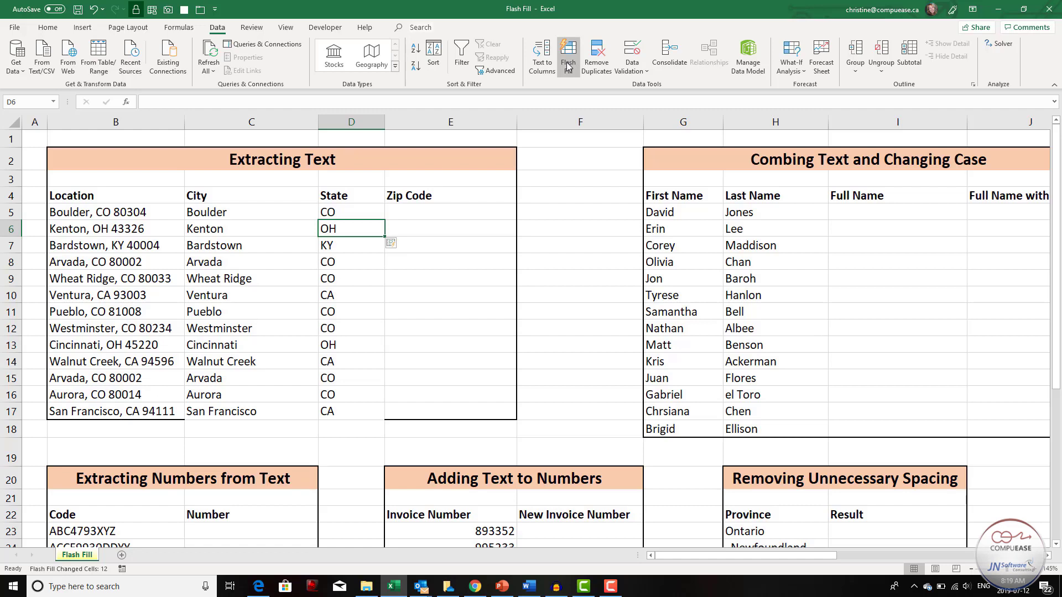
Enter 80304 as the first Zip Code value in E5 and Flash Fill the remaining zip codes
left_click(411, 213)
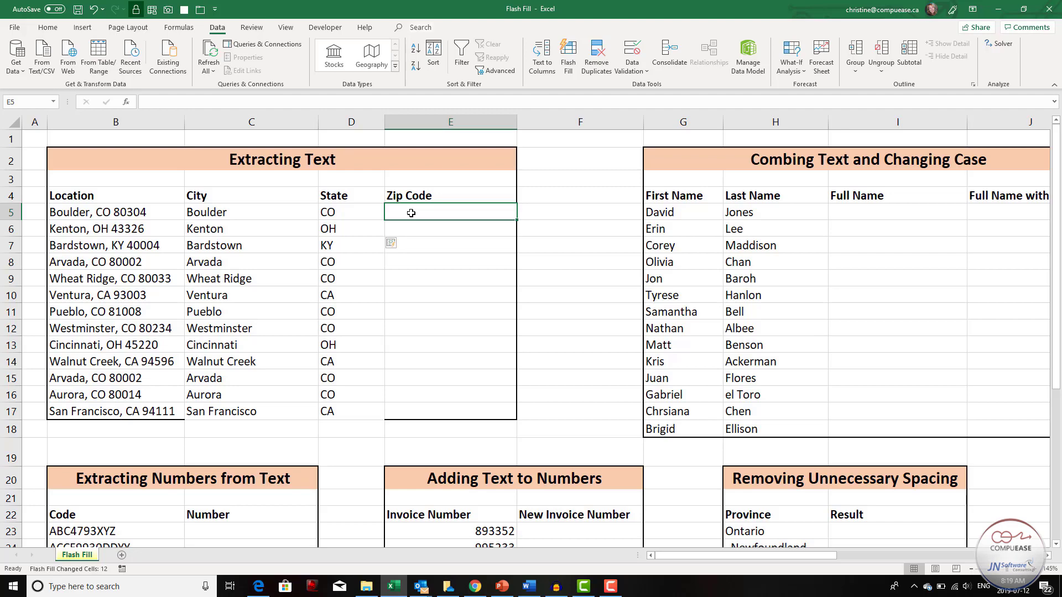
type("80304")
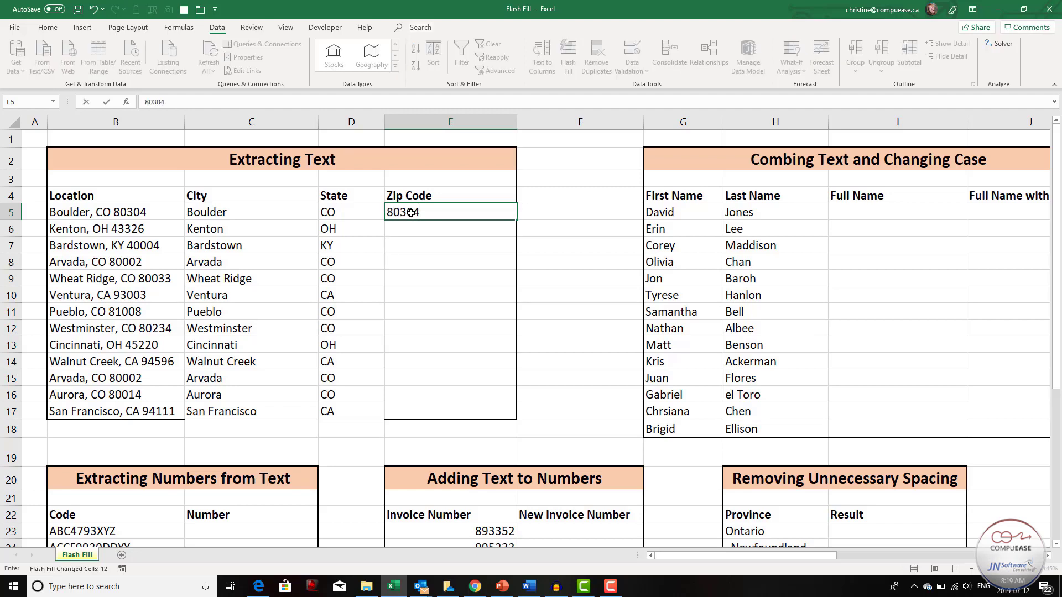
key("Return")
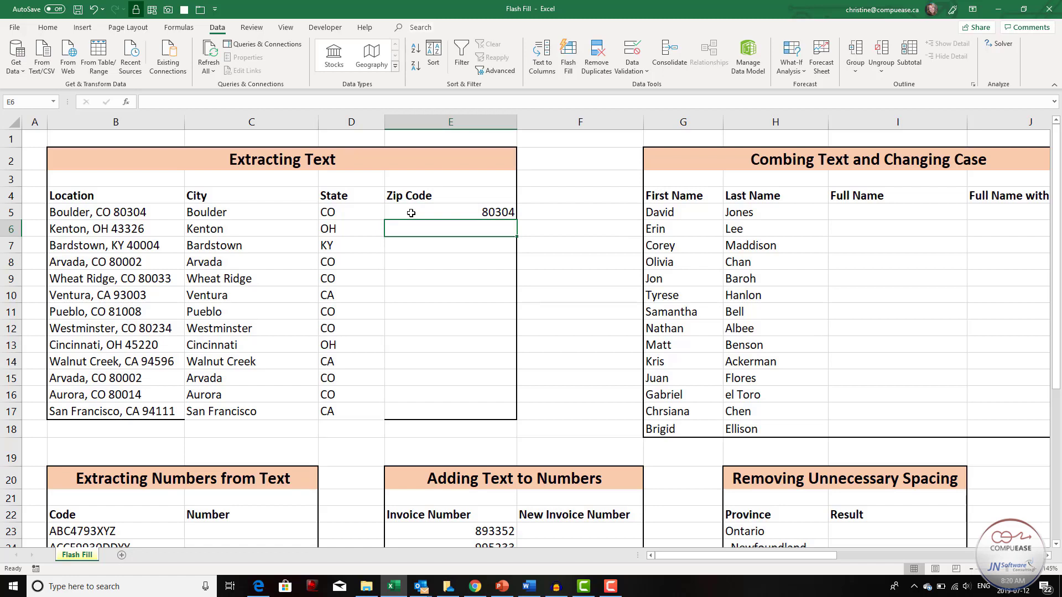
key("ctrl+e")
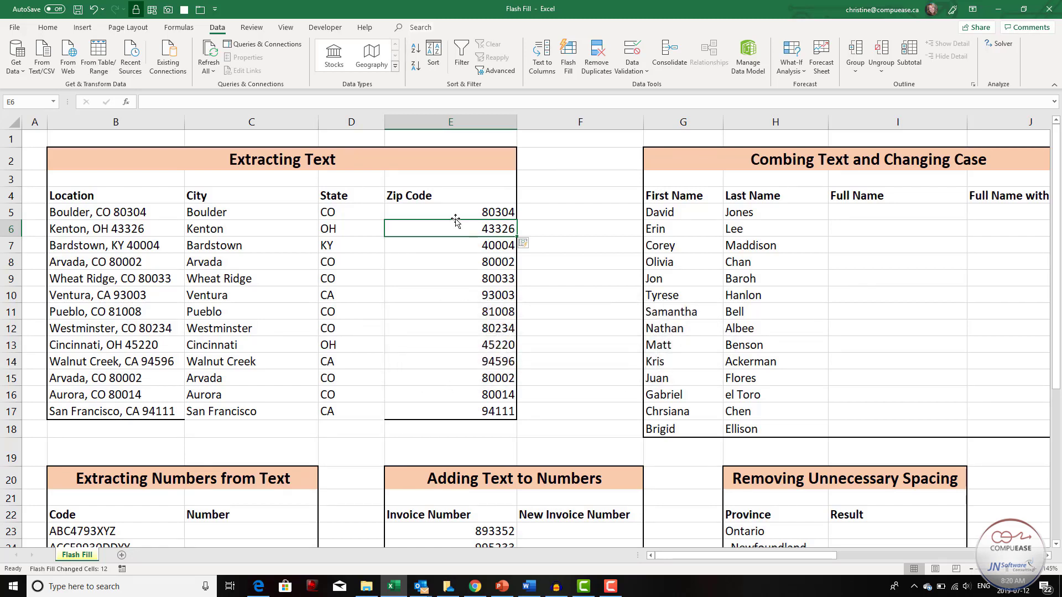
Enter the first person's first and last name, separated by a space, in I5 and Flash Fill the Full Name column
left_click_drag(734, 555, 823, 552)
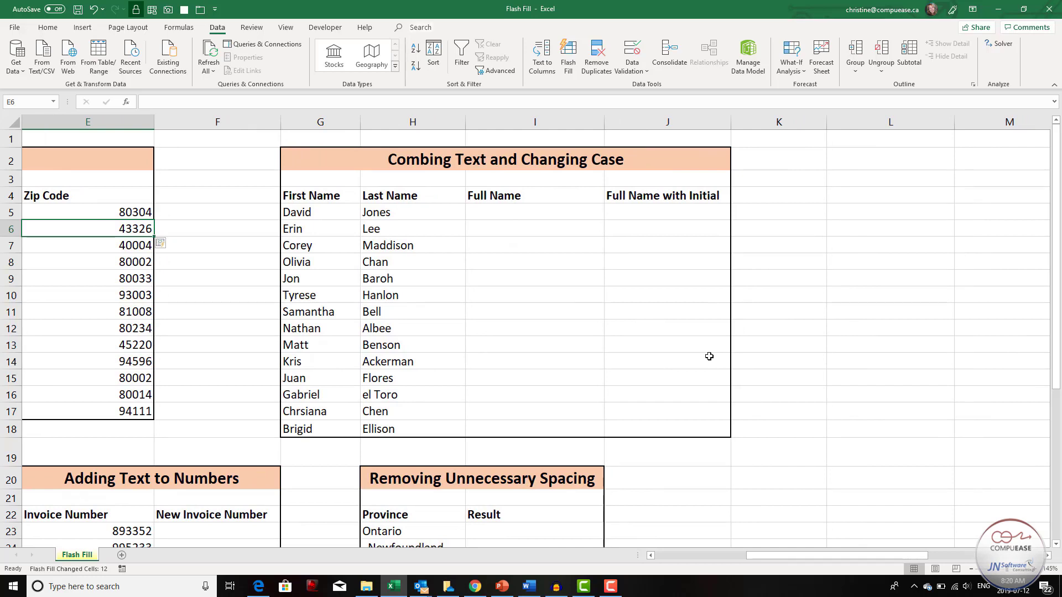
left_click(515, 215)
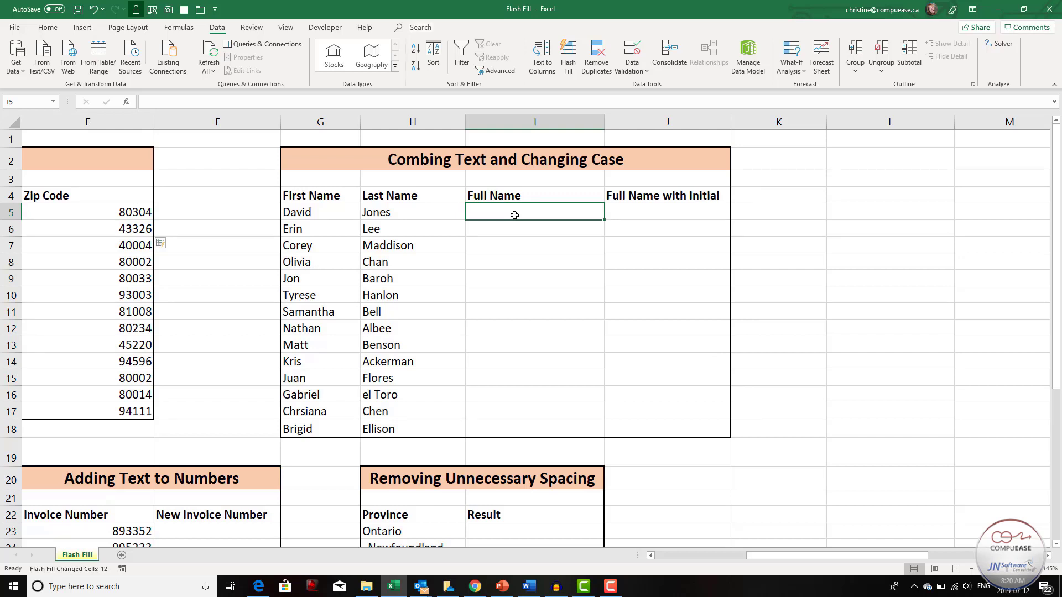
type("David")
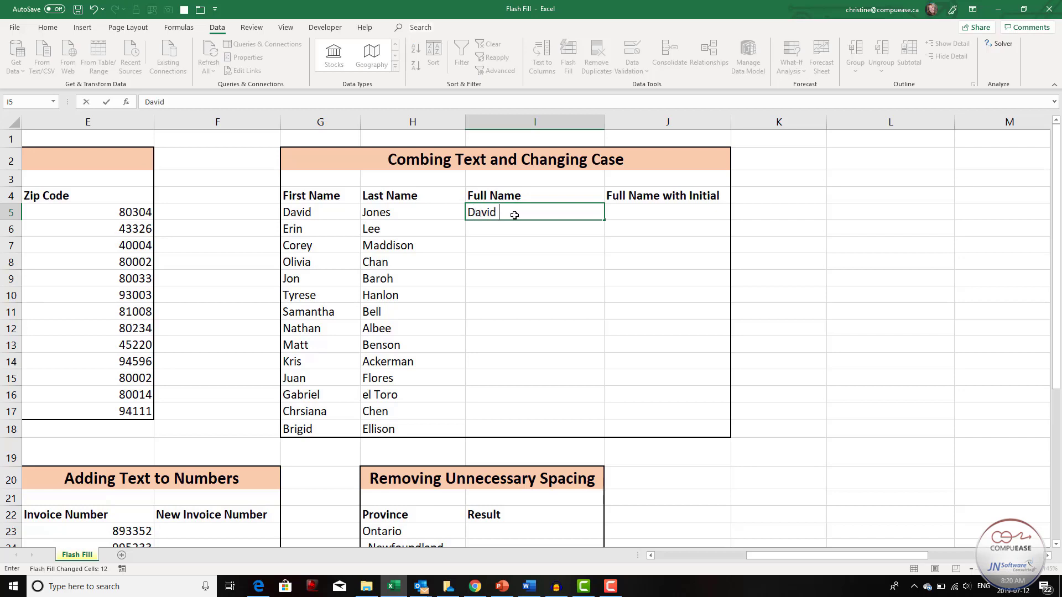
type(" Jones")
key("Return")
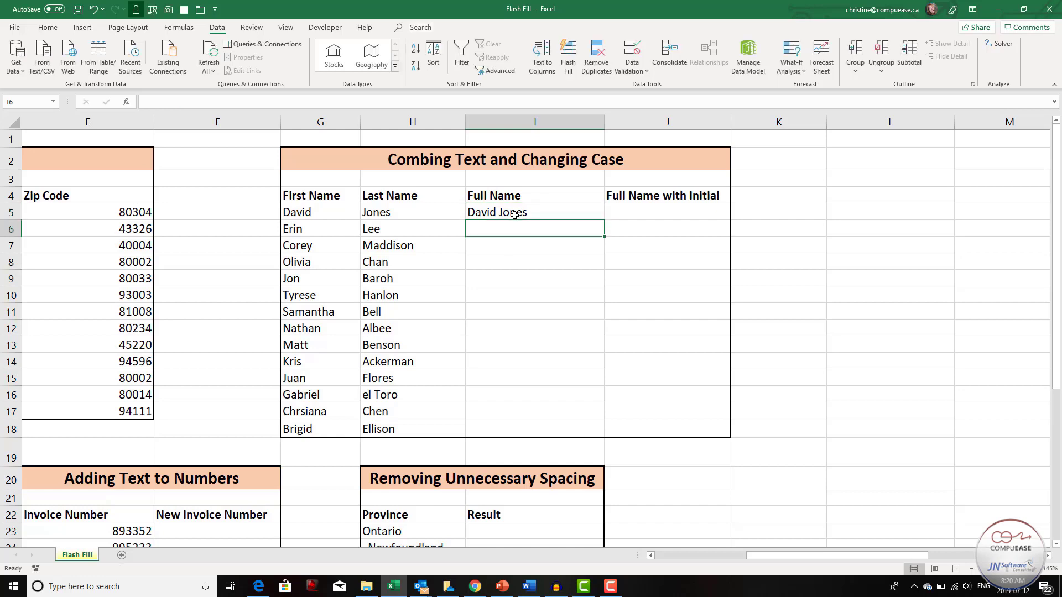
key("ctrl+e")
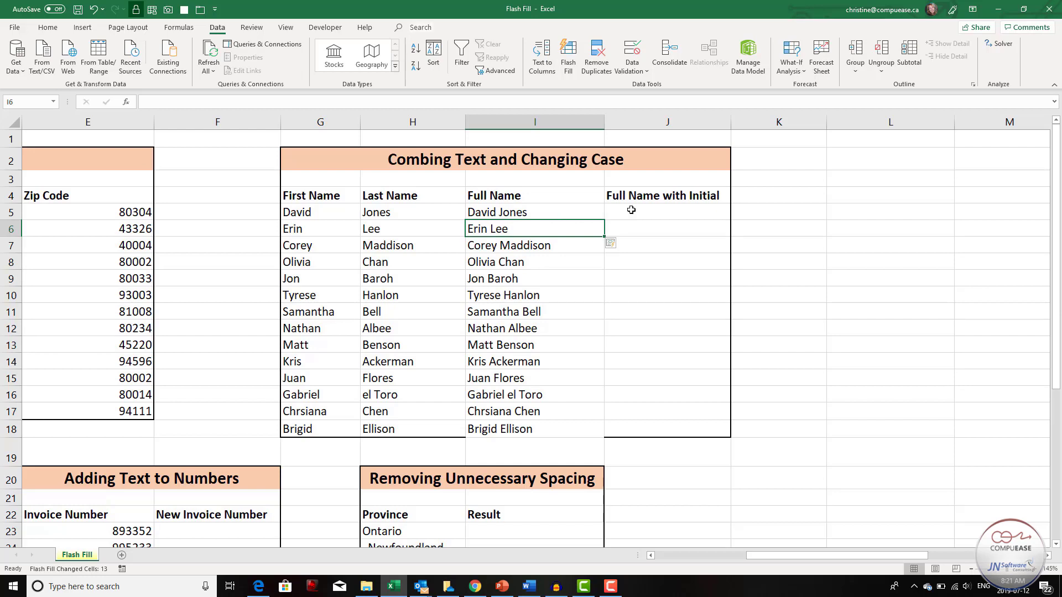
Enter the first person's uppercase last name, a comma and the first initial with a period in J5, and Flash Fill the Full Name with Initial column
left_click(631, 211)
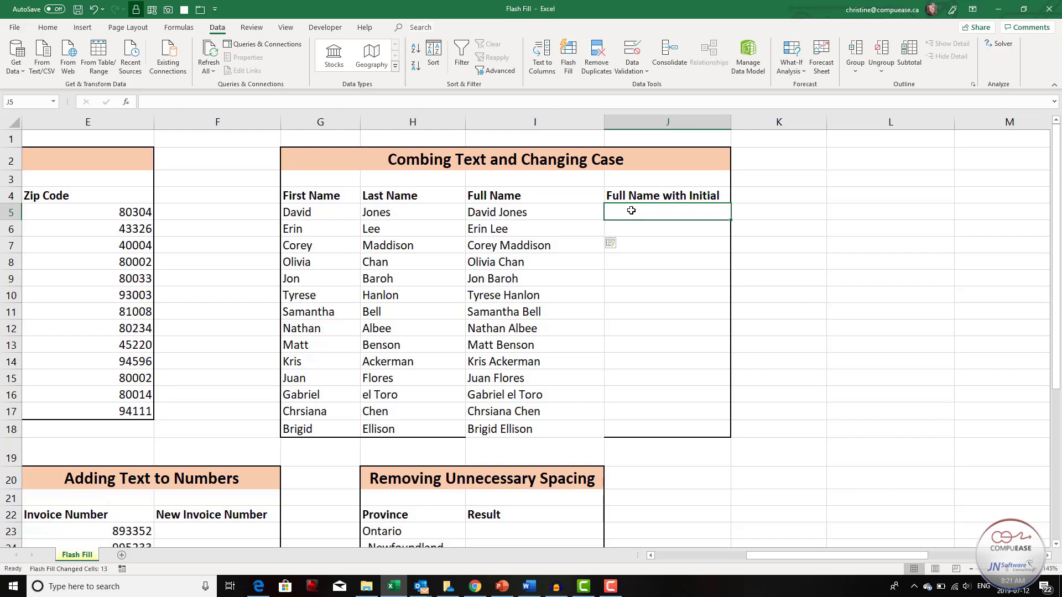
type("JONES")
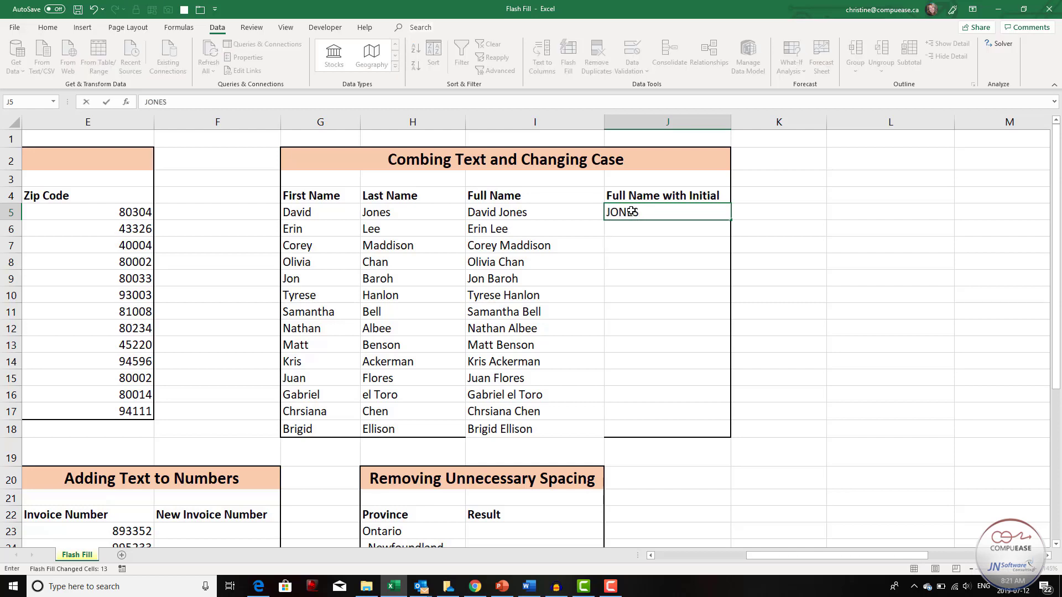
type(", D.")
key("Return")
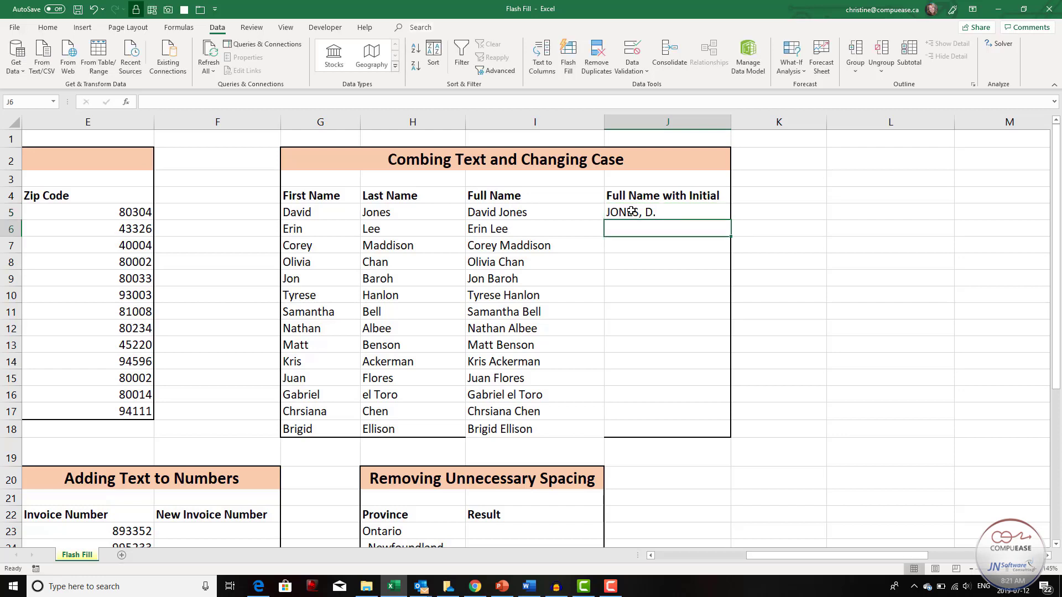
key("ctrl+e")
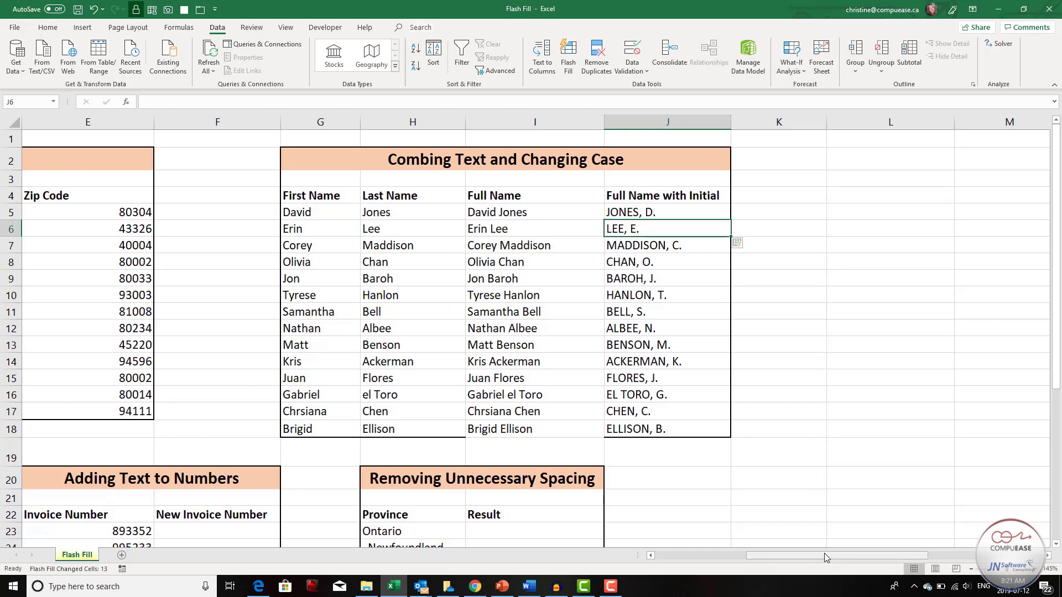
Enter 4793 in C23 as the number extracted from the first code and Flash Fill the rest of the Number column
left_click_drag(824, 553, 656, 576)
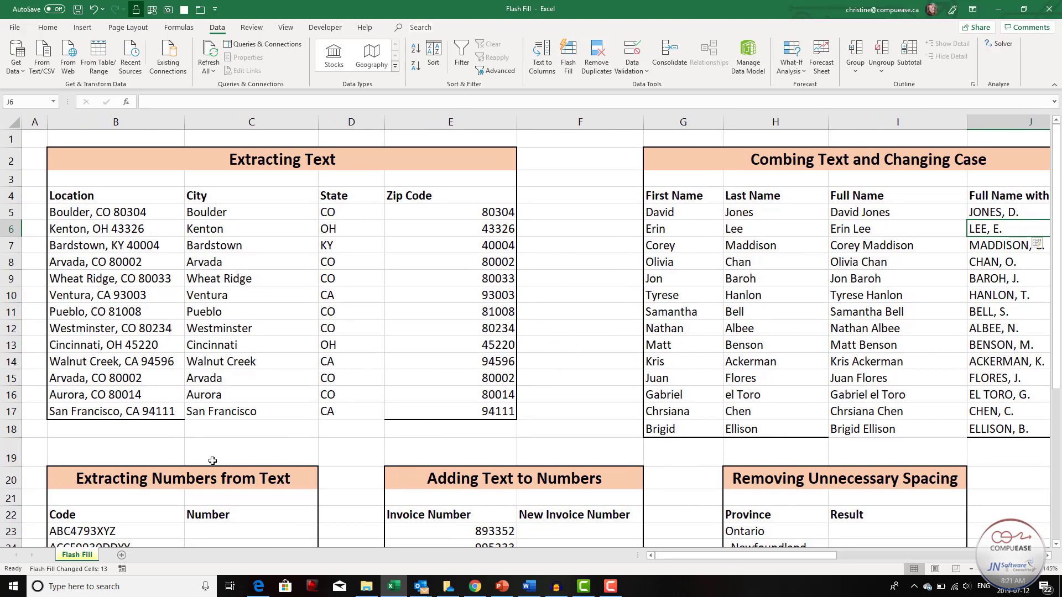
scroll(214, 465, "down", 3)
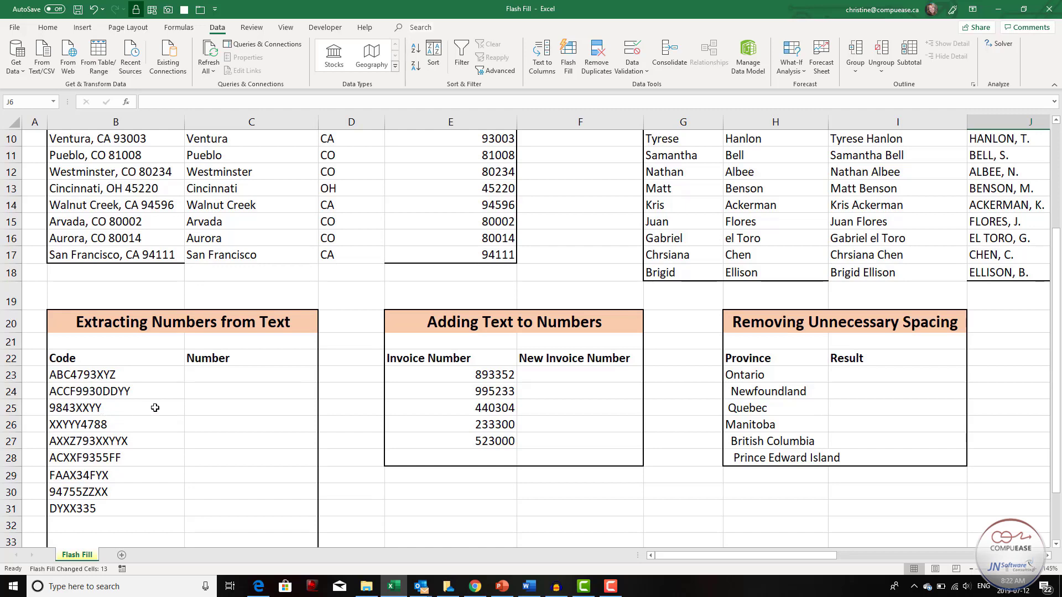
left_click(224, 376)
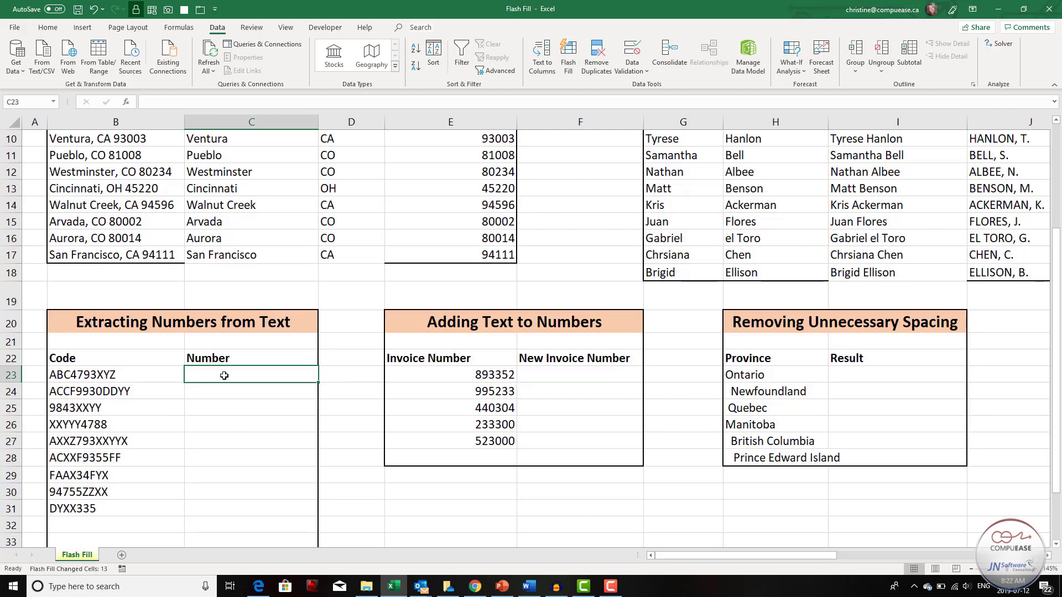
type("4793")
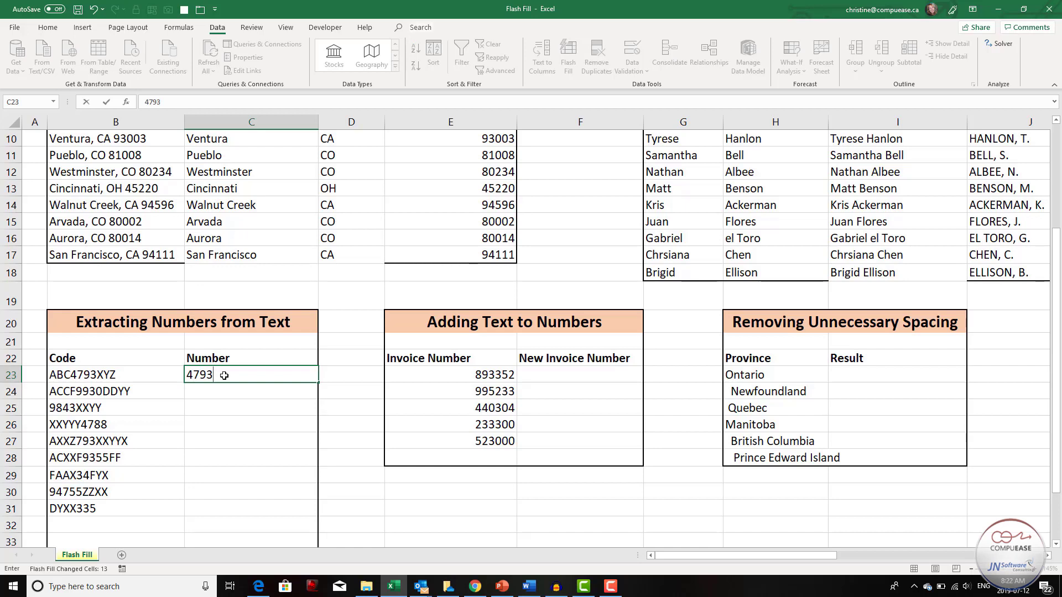
key("Return")
key("ctrl+e")
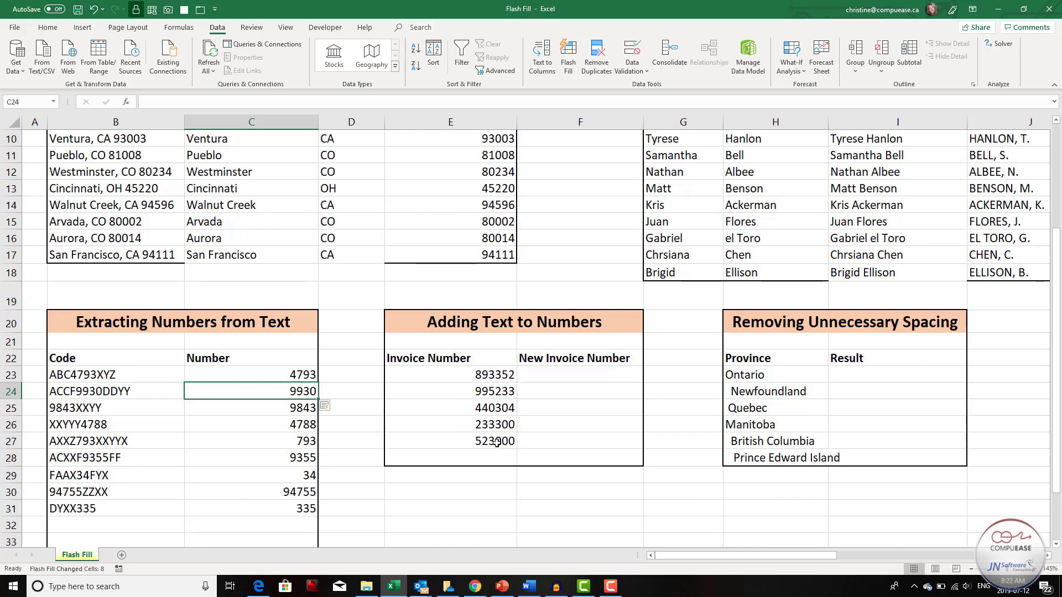
Enter the first invoice number with the prefix AB- in F23 and Flash Fill the New Invoice Number column
left_click(549, 376)
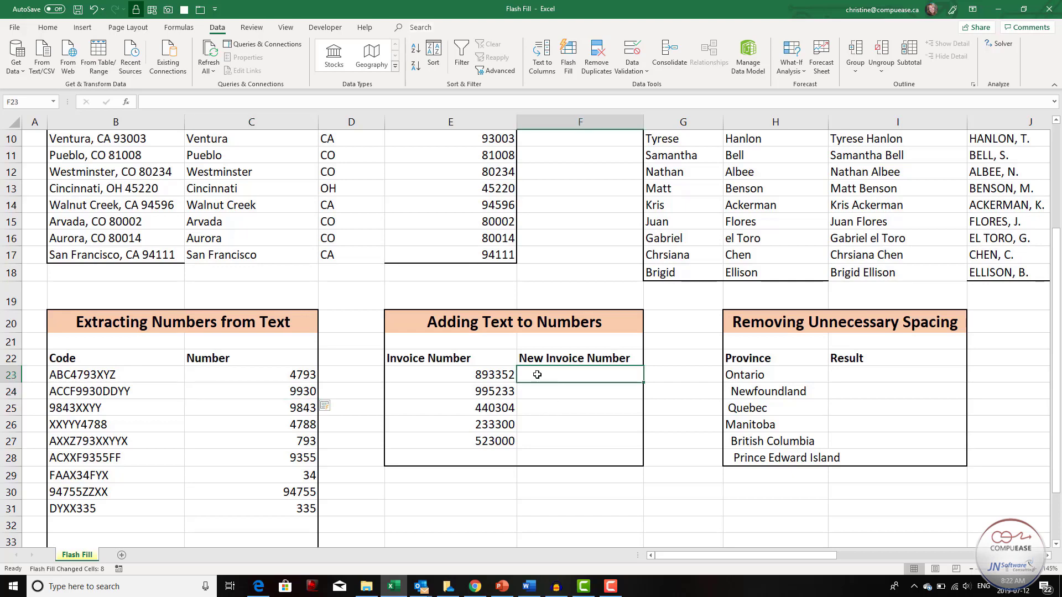
type("AB")
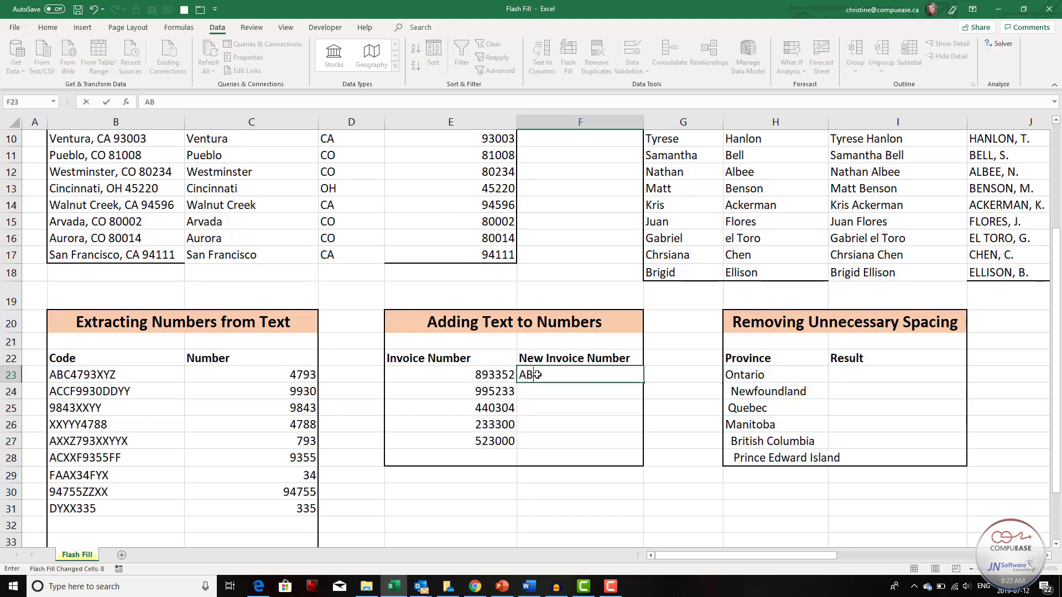
type("-893352")
key("Return")
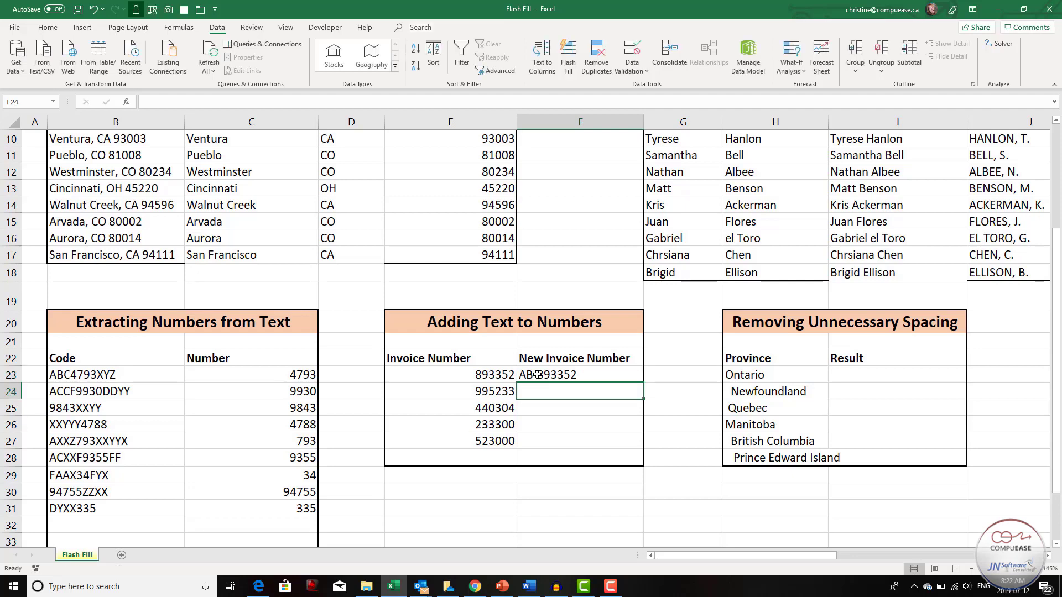
key("ctrl+e")
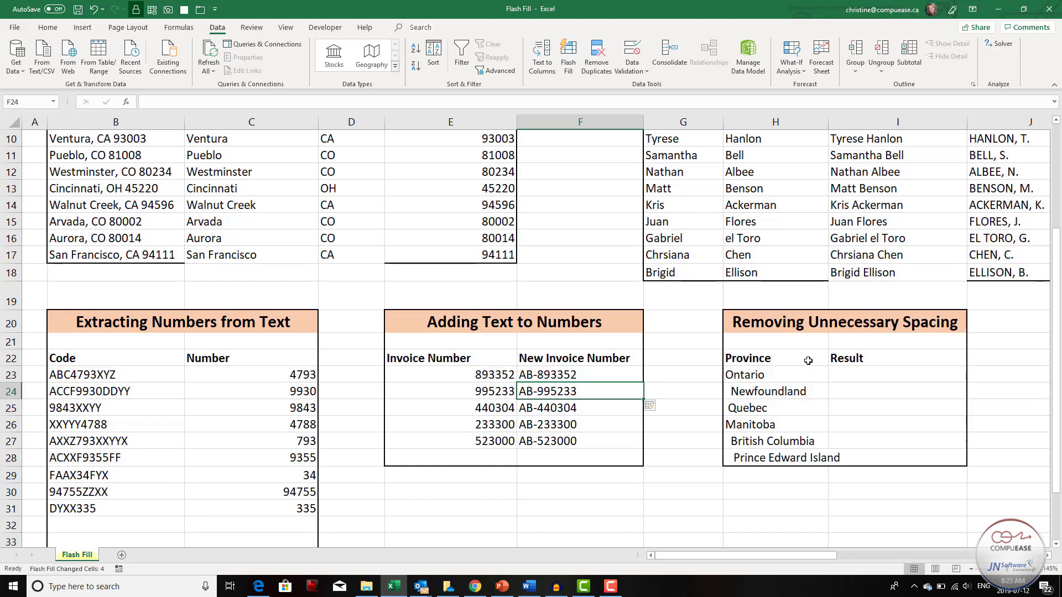
Enter Ontario as the first Result value in I23 and Flash Fill the remaining provinces without extra spaces
left_click(869, 375)
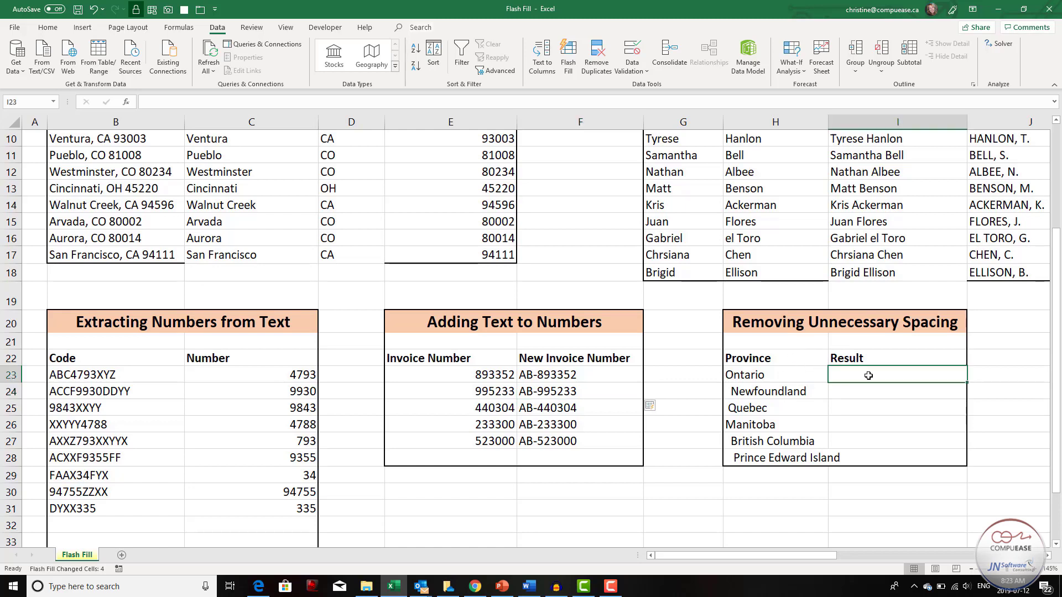
type("Ontario")
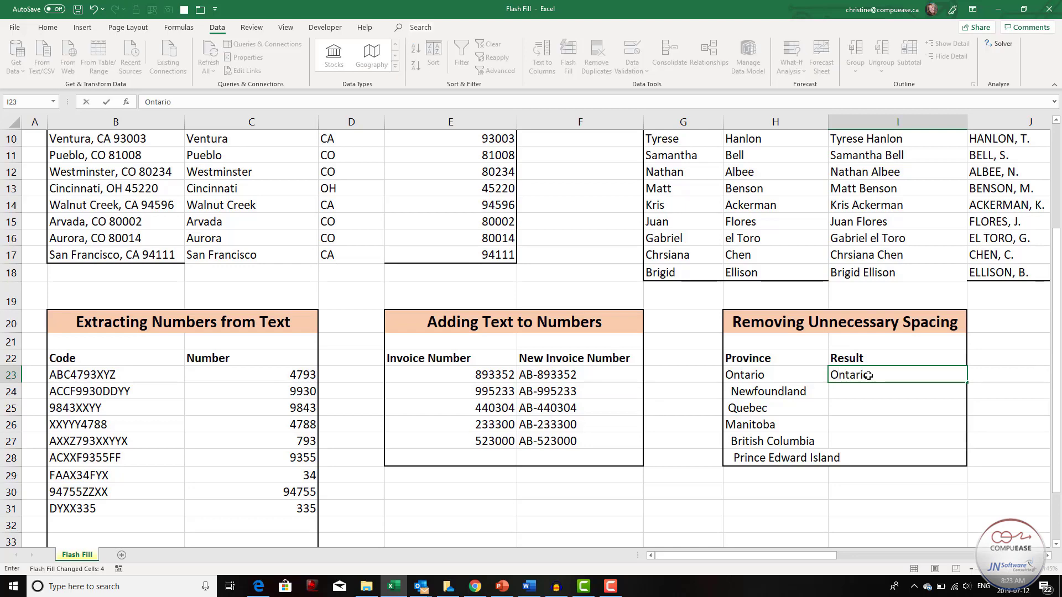
key("Return")
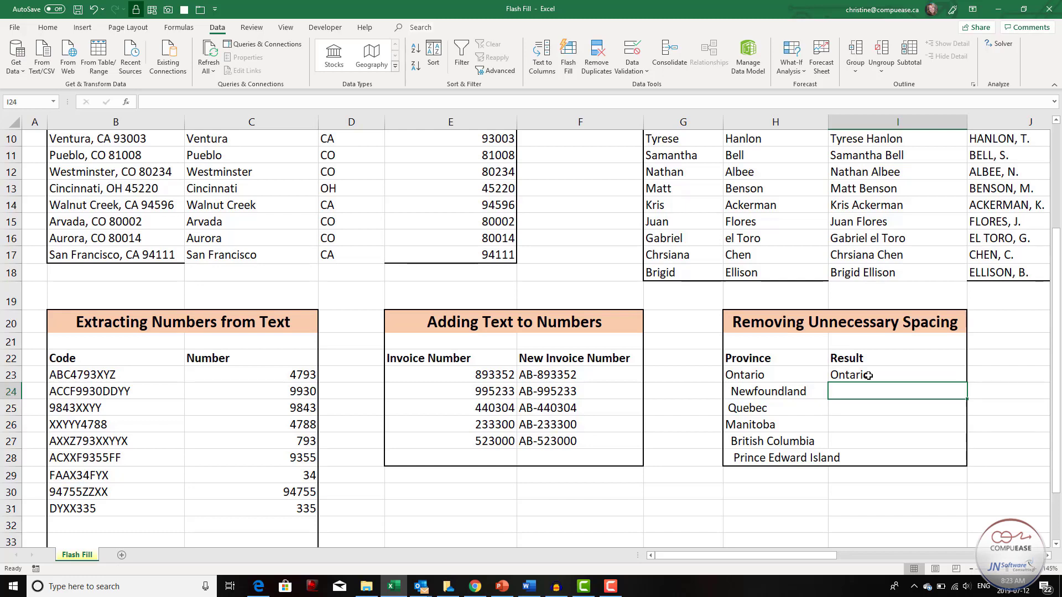
key("ctrl+e")
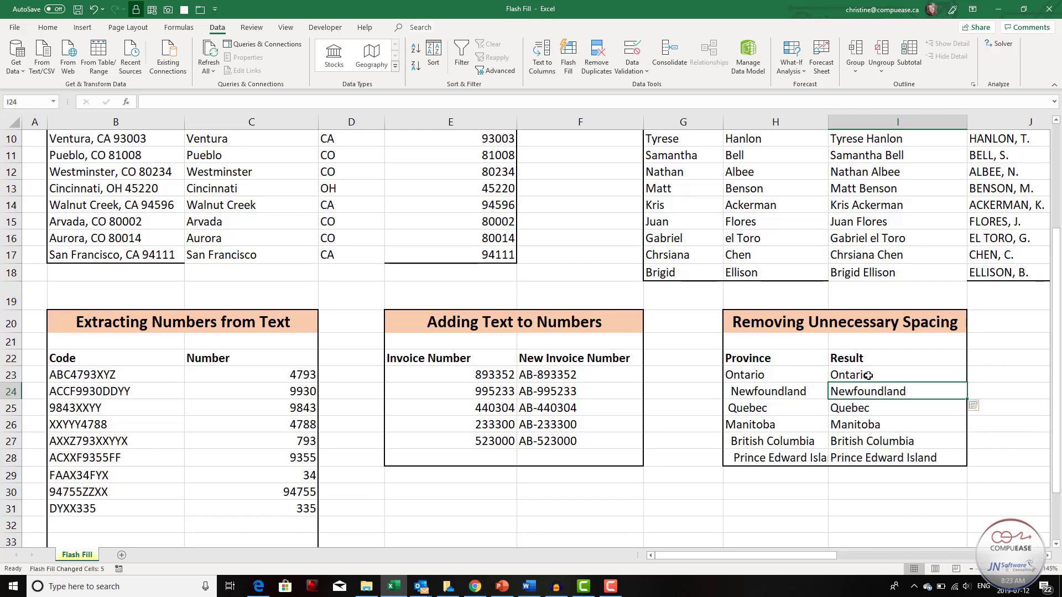